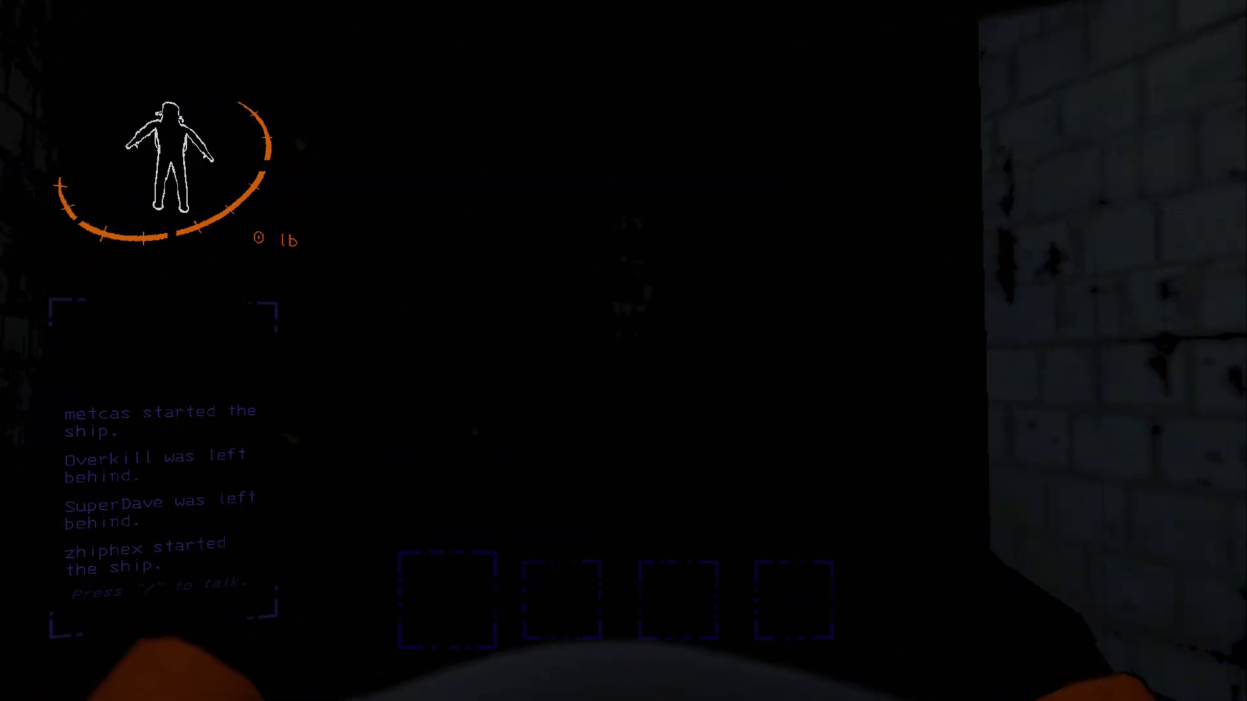
Step: Try the locked door while stranded, then wait for the 915 EXP rank screen
key("e")
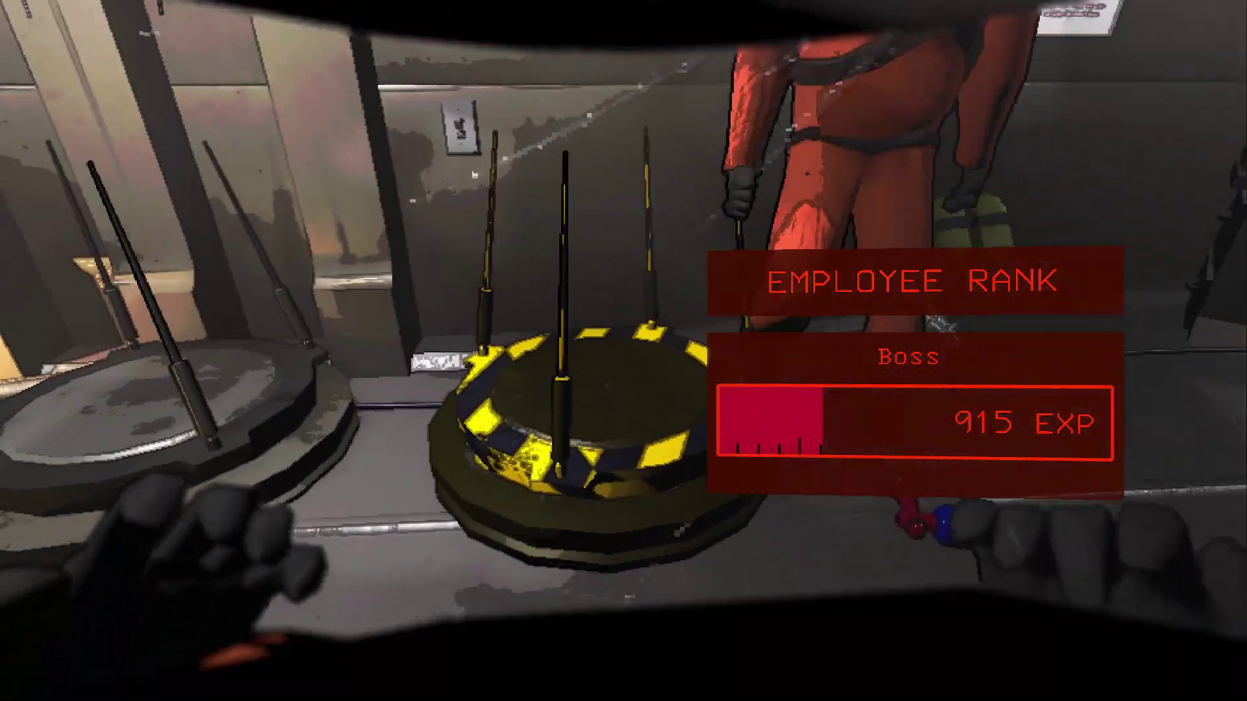
Step: Turn the view toward the surviving crewmates by the ship terminal
left_click_drag(624, 351, 389, 352)
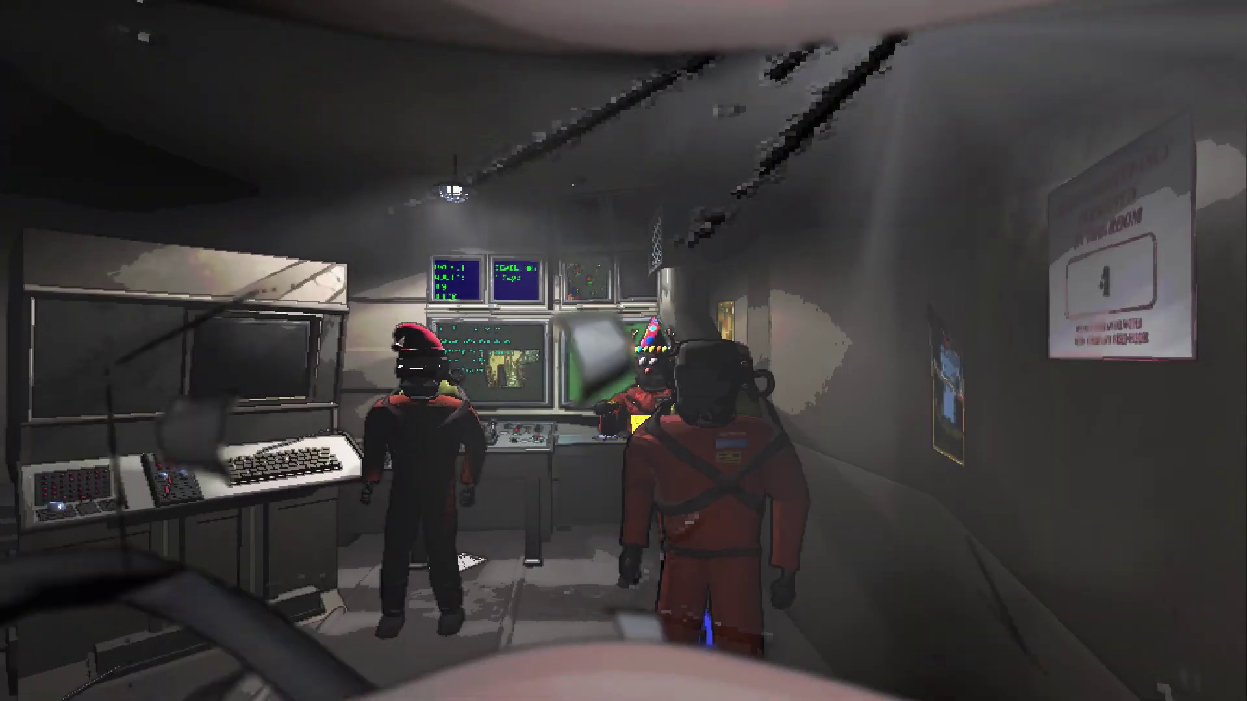